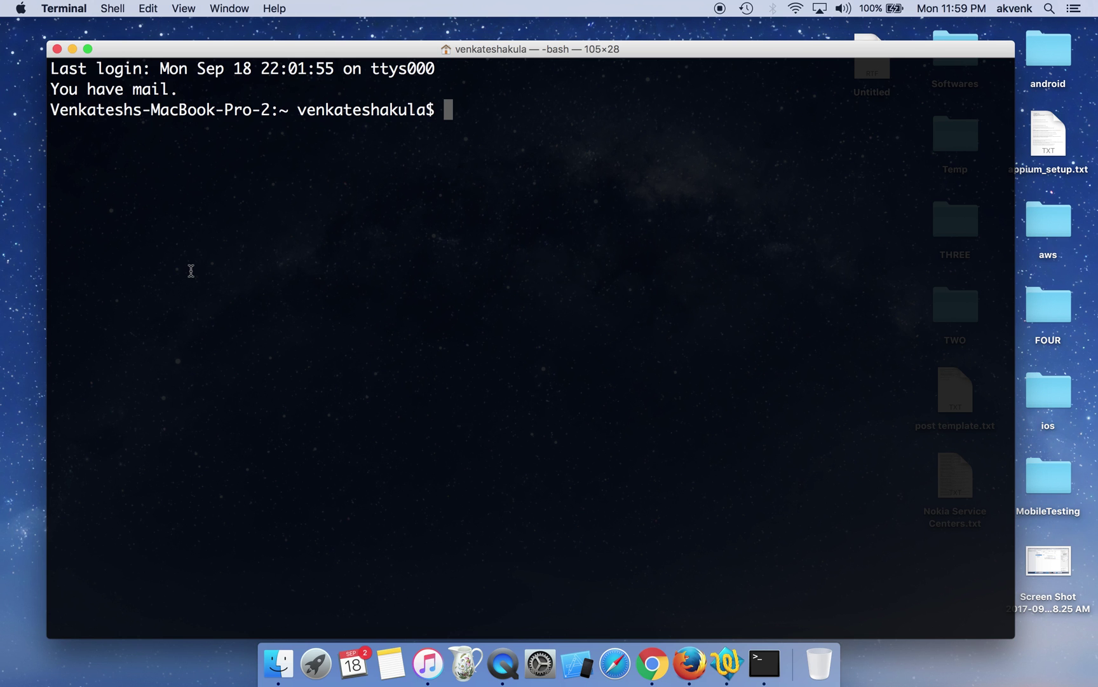
- Switch to the full-screen Firefox space showing the Appium 1.7.0 release post
key(ctrl+Right)
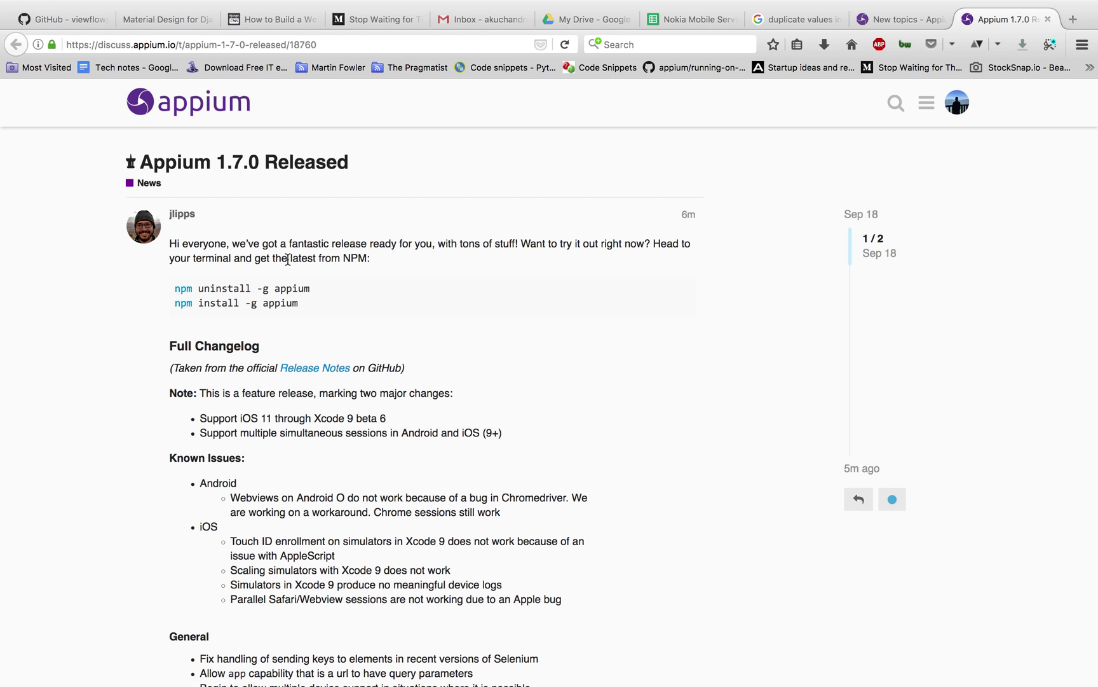
- Read the release notes, highlighting the iOS 11 through Xcode 9 beta 6 note, then return to Terminal
key(ctrl+Left)
key(ctrl+Right)
scroll(150, 306, down, 2)
scroll(151, 306, down, 3)
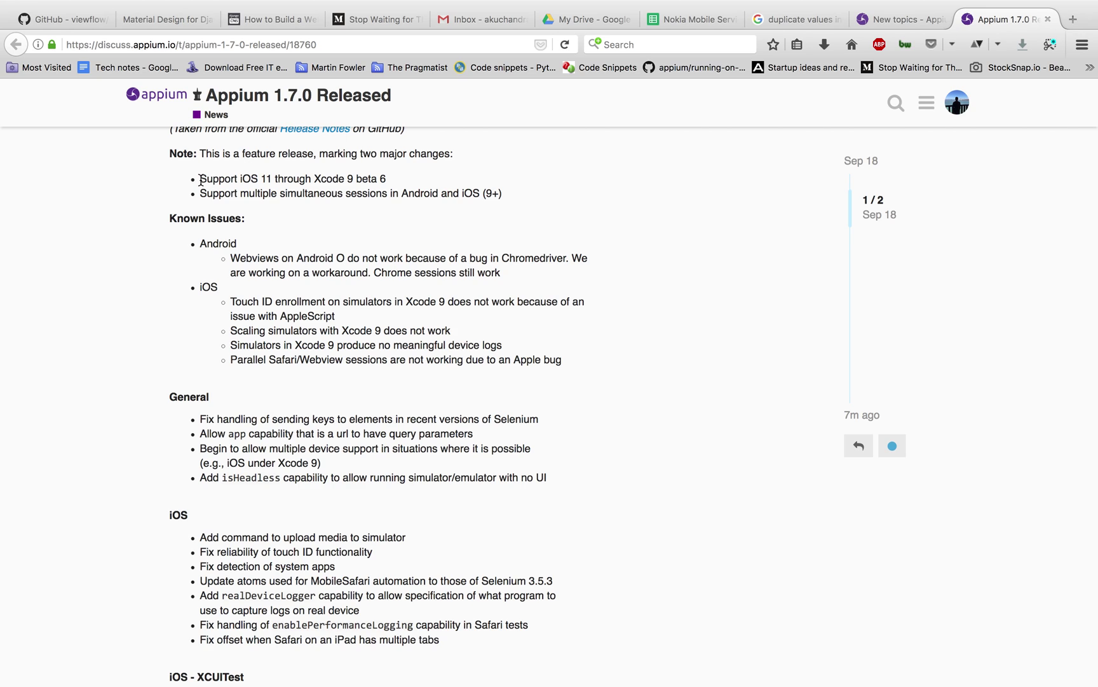
drag(199, 181, 386, 183)
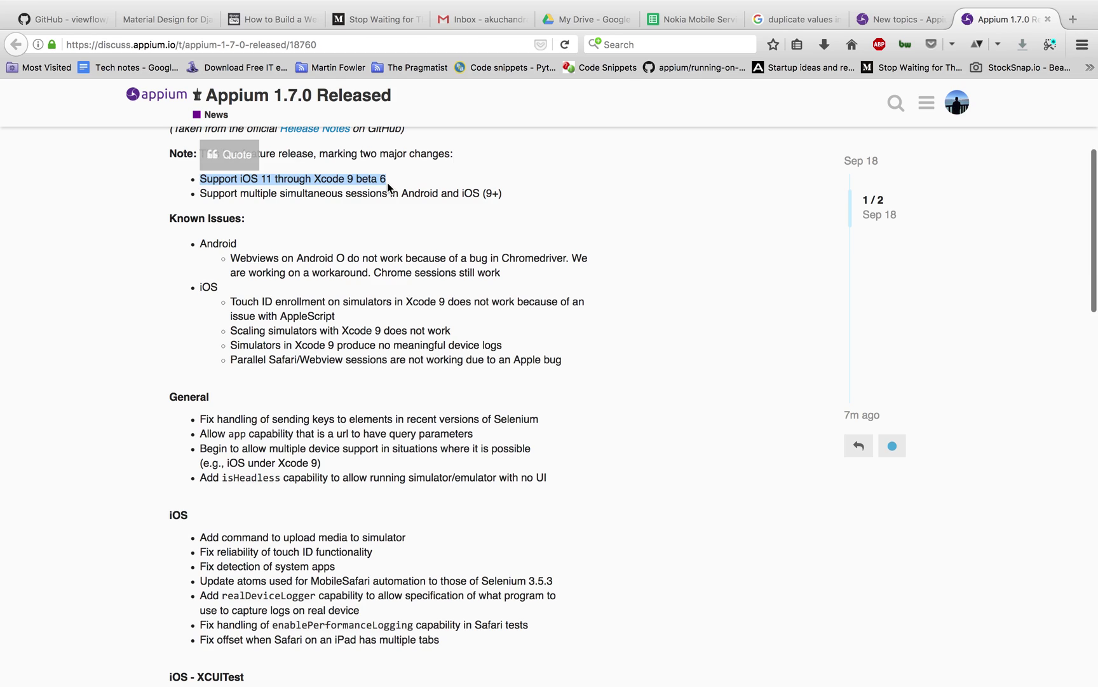
click(405, 235)
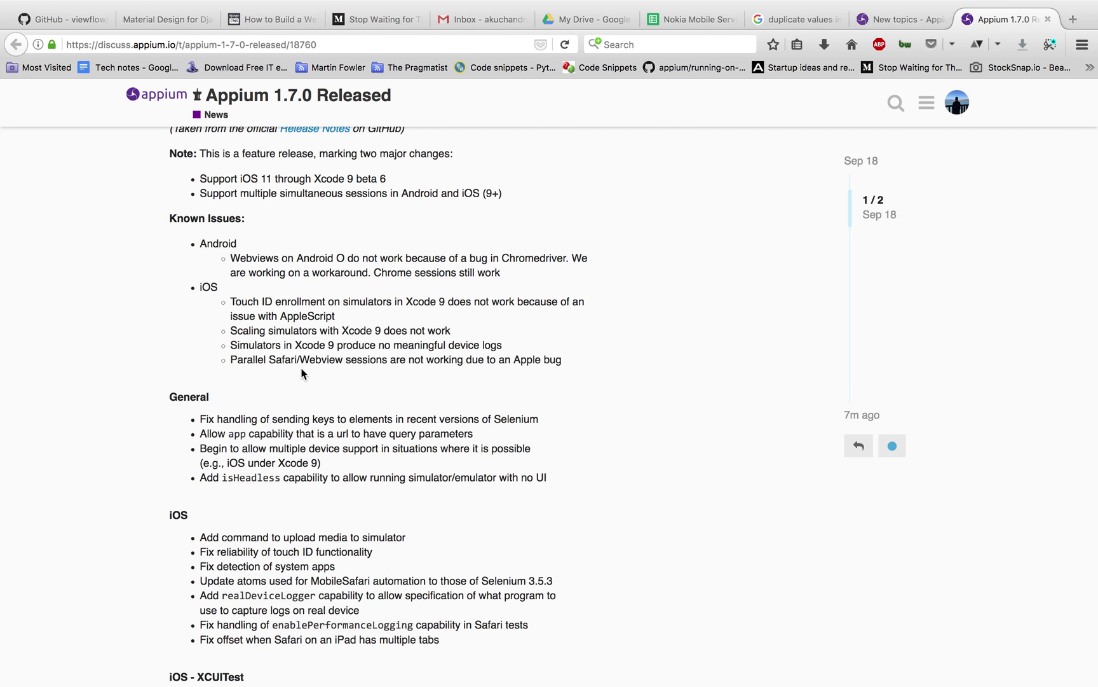
scroll(301, 373, down, 2)
scroll(302, 370, down, 1)
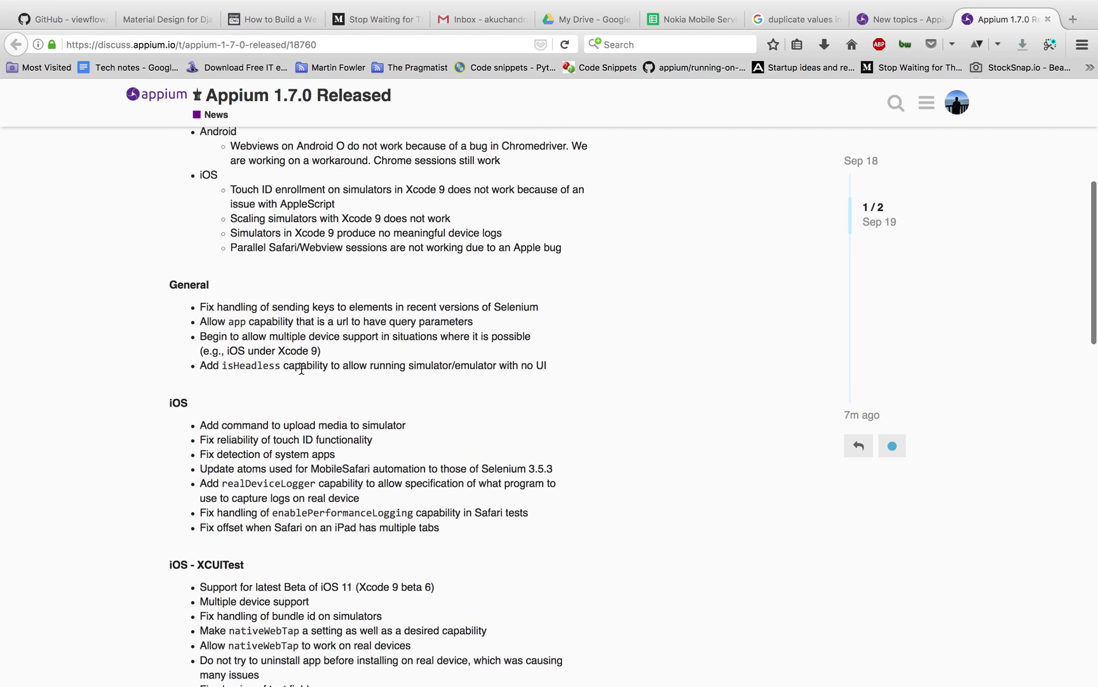
key(super+Tab)
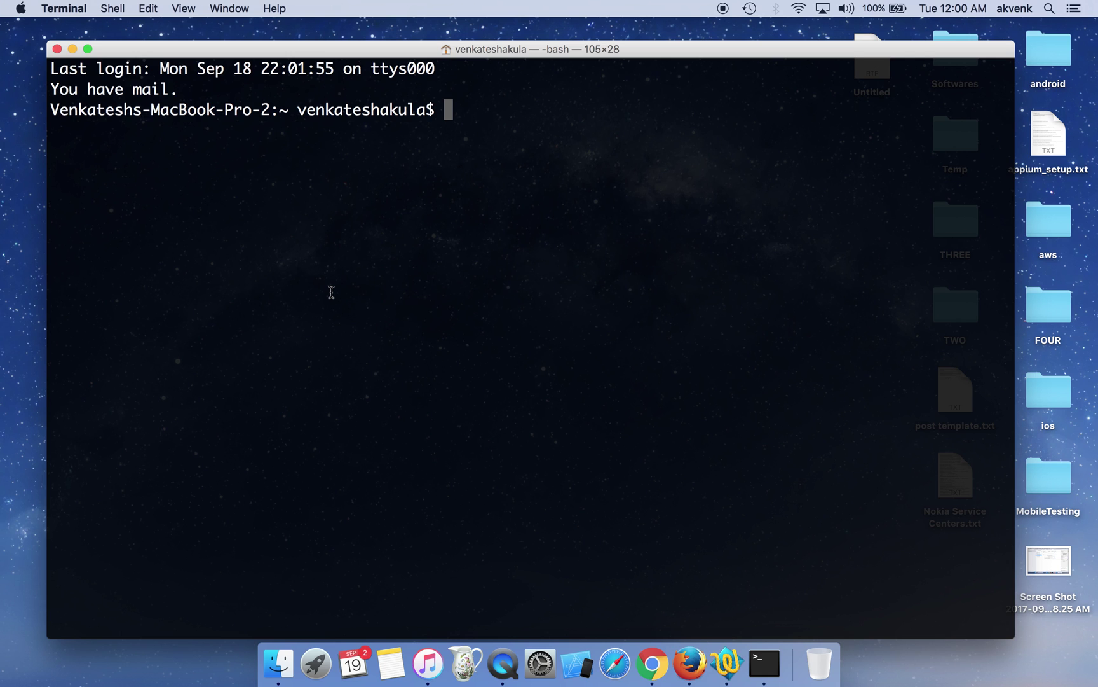
text(appi)
text(um -ve)
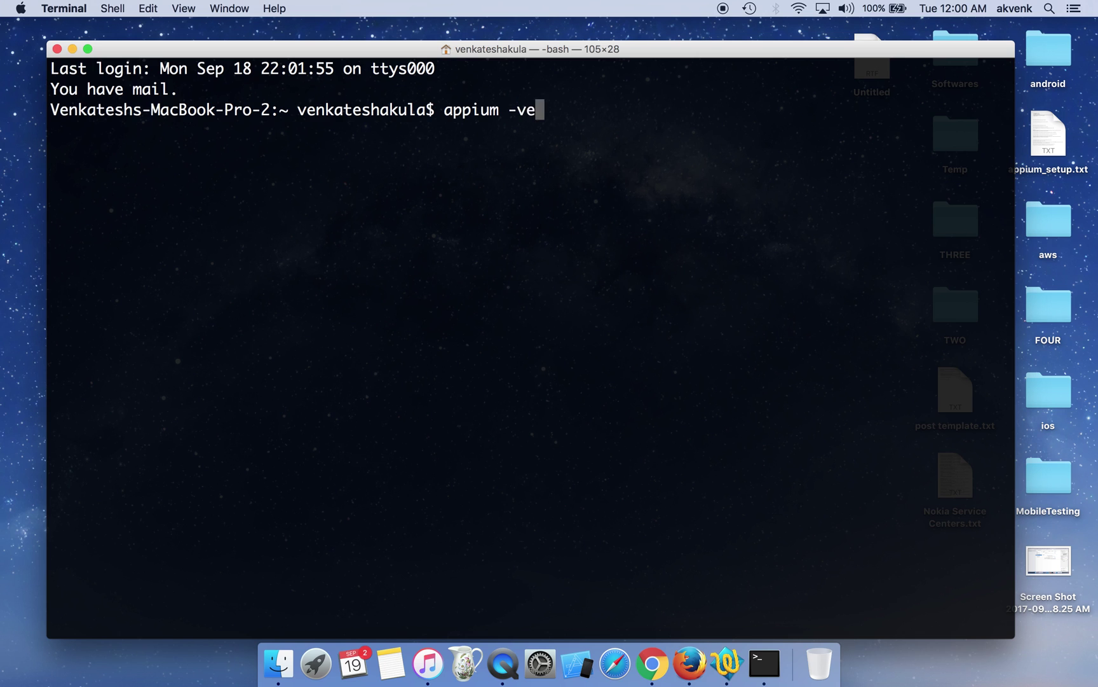
text(rsion)
- Run appium --version, correcting the mistyped -version flag
key(Return)
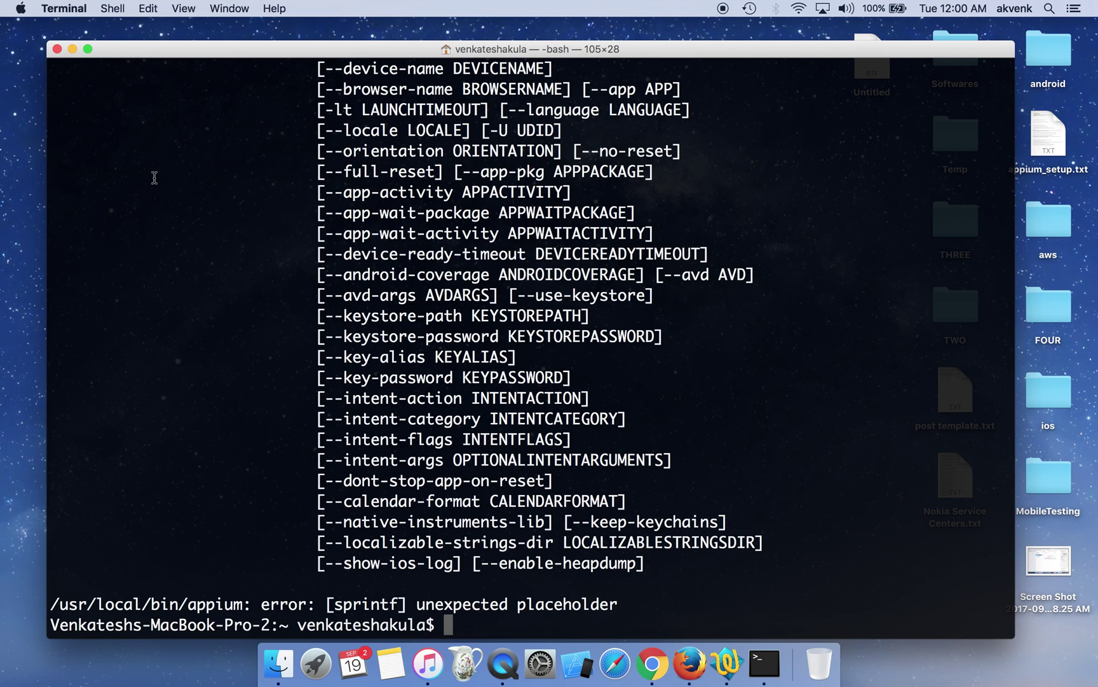
key(Up)
key(BackSpace)
key(BackSpace)
key(BackSpace)
key(BackSpace)
key(BackSpace)
key(BackSpace)
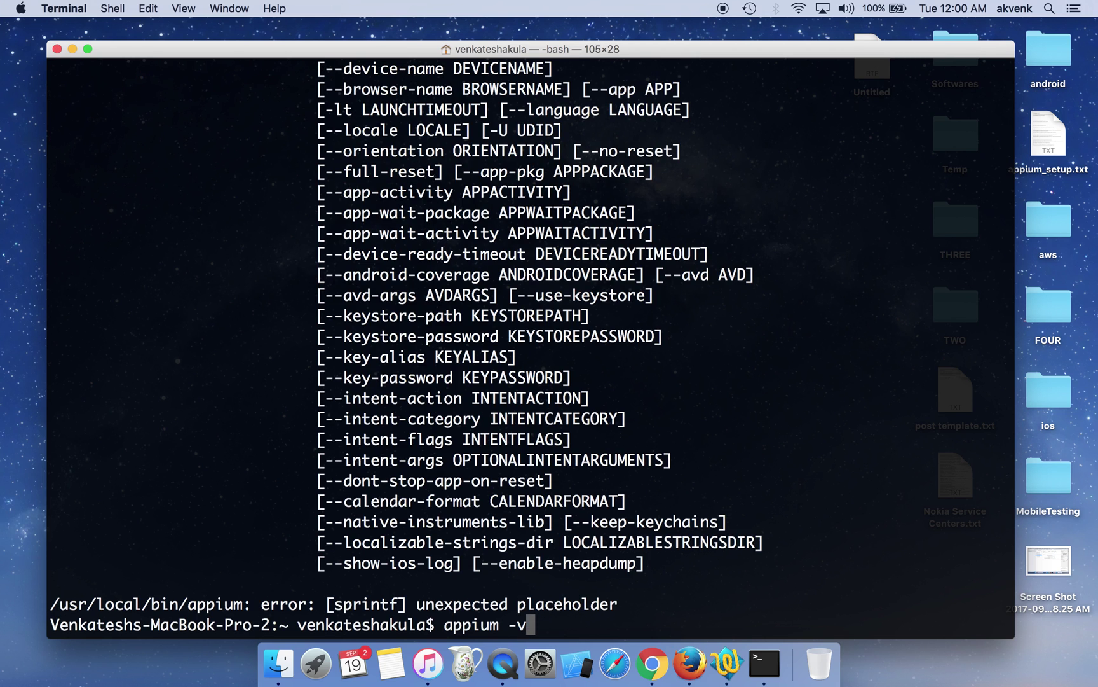
key(BackSpace)
text(-versi)
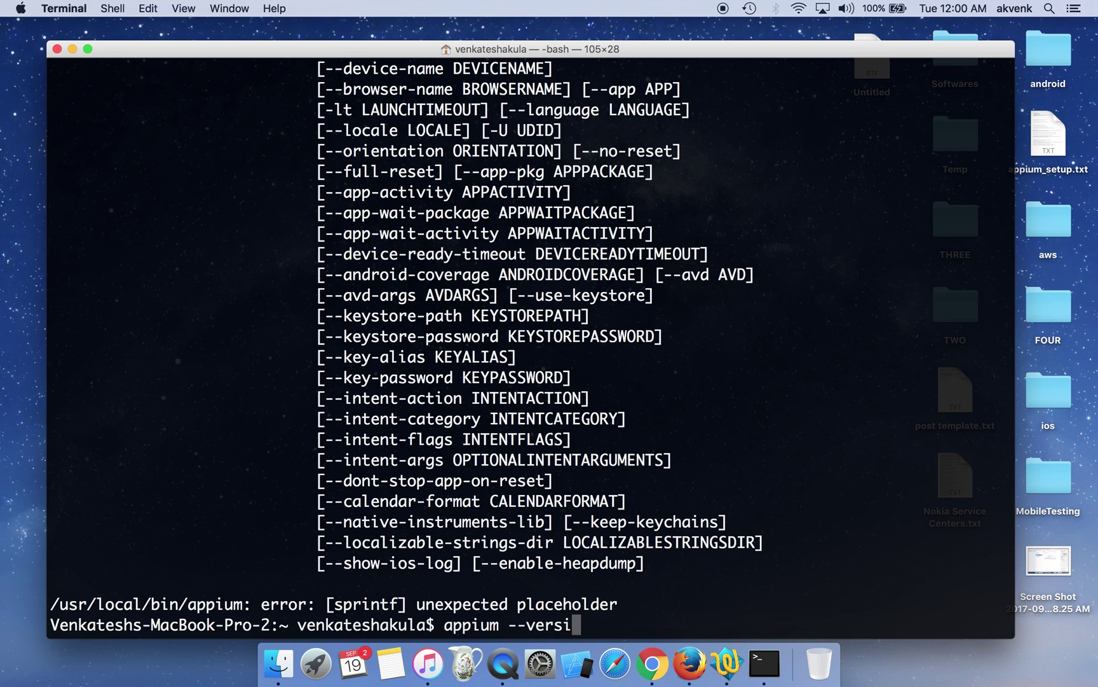
text(on)
key(Return)
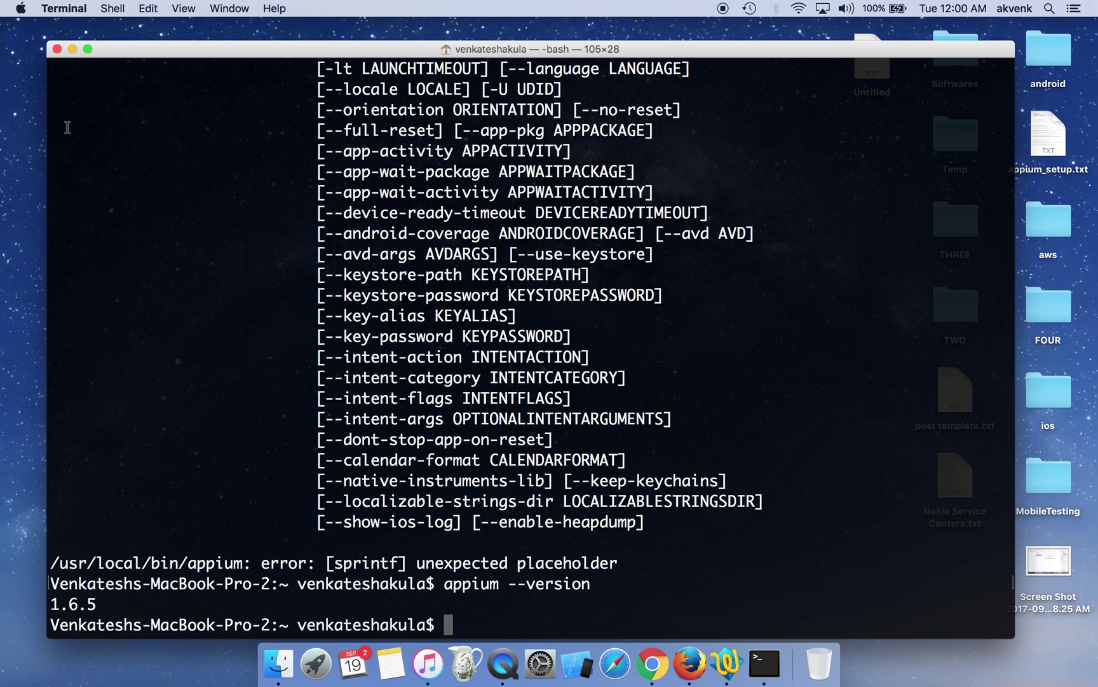
text(clear)
- Clear the screen, rerun appium --version, and highlight the reported 1.6.5
key(Return)
key(Up)
key(Up)
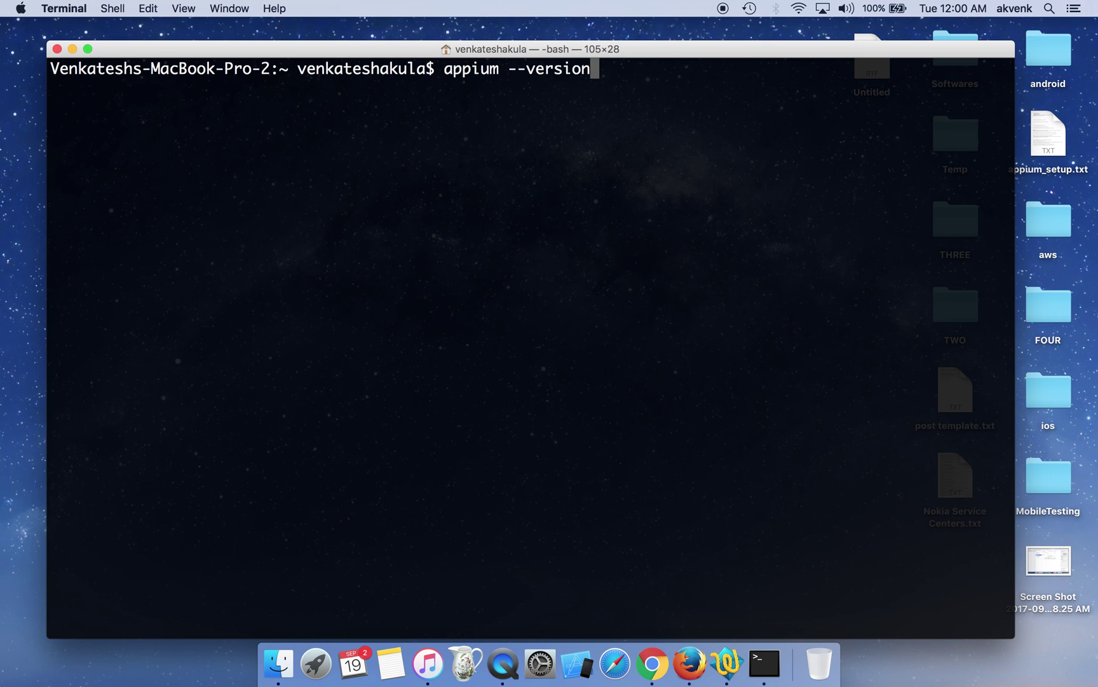
key(Return)
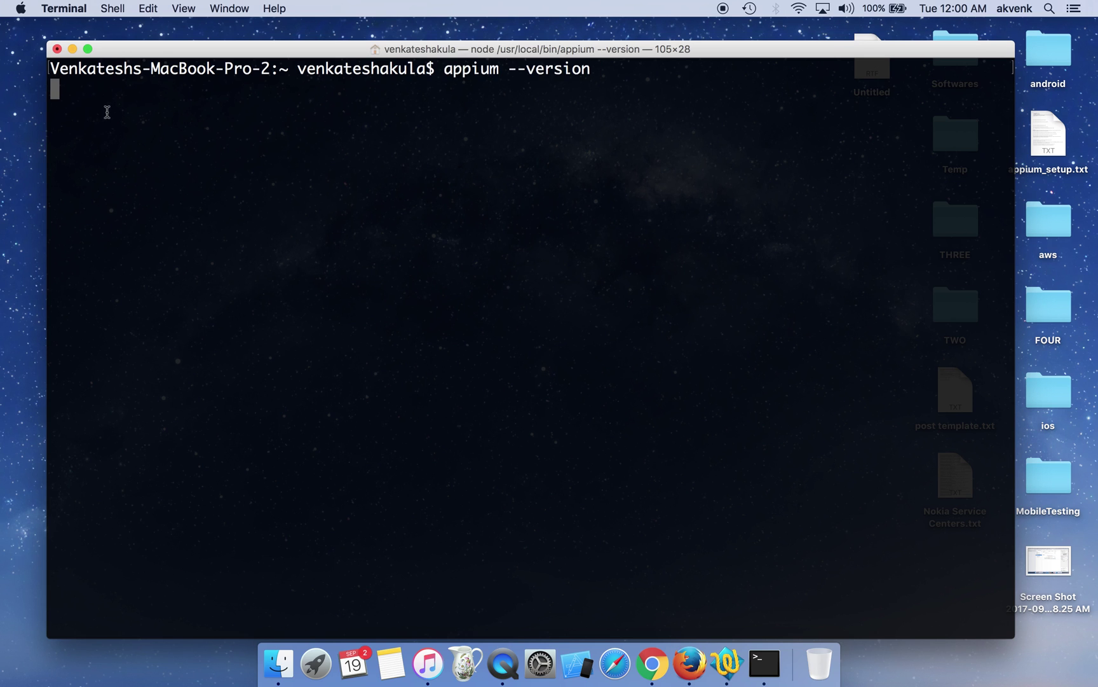
double_click(67, 88)
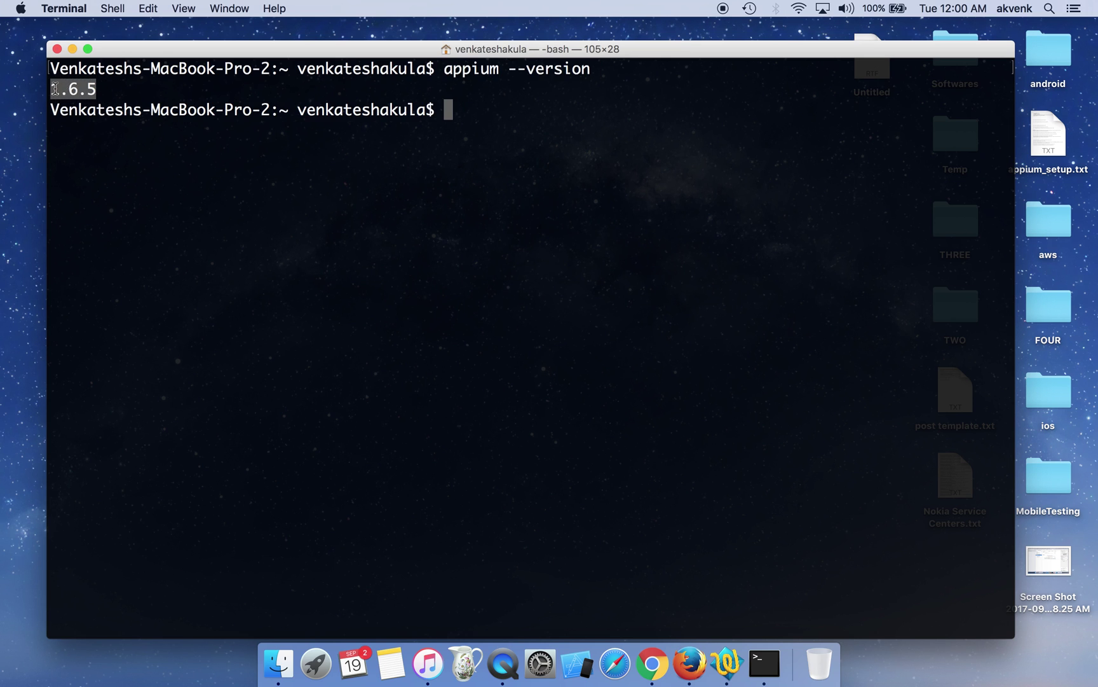
click(293, 104)
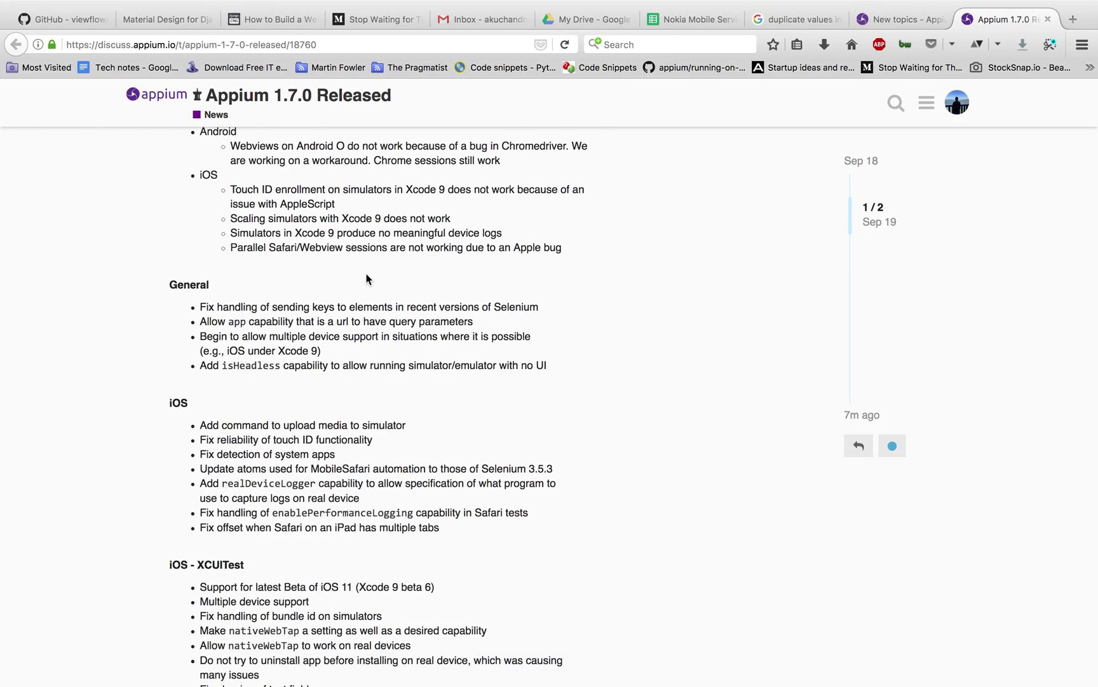
scroll(367, 277, up, 5)
- Copy the npm uninstall -g appium command from the release post and return to Terminal
drag(174, 264, 314, 281)
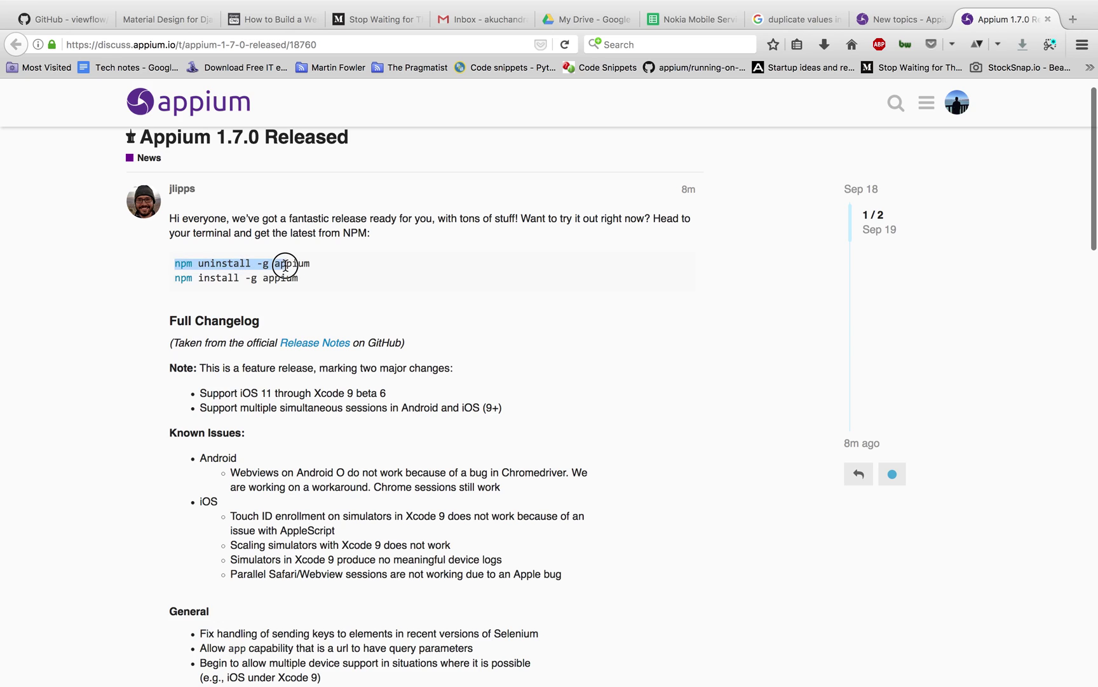
click(137, 285)
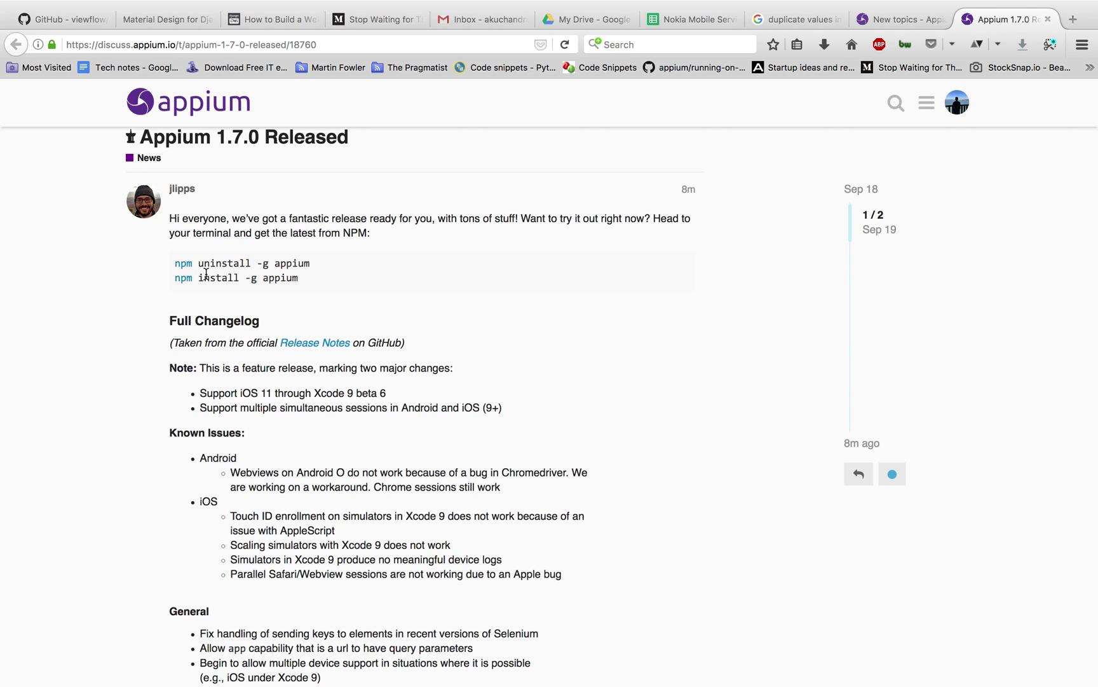
drag(175, 264, 349, 267)
click(349, 264)
drag(175, 279, 366, 279)
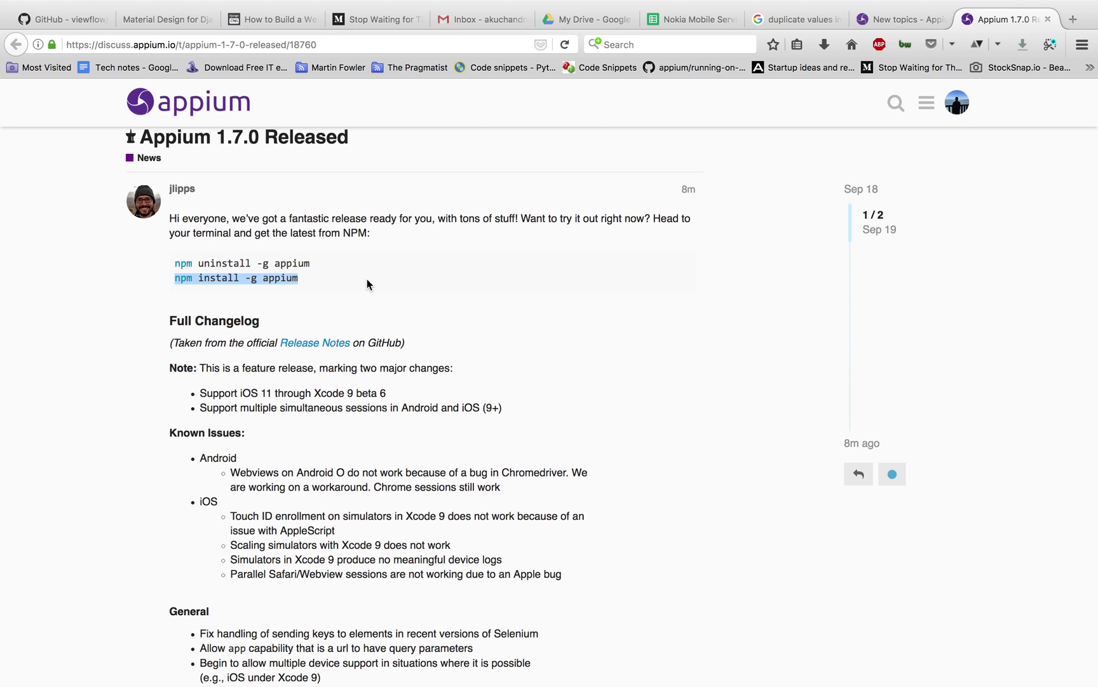
click(367, 278)
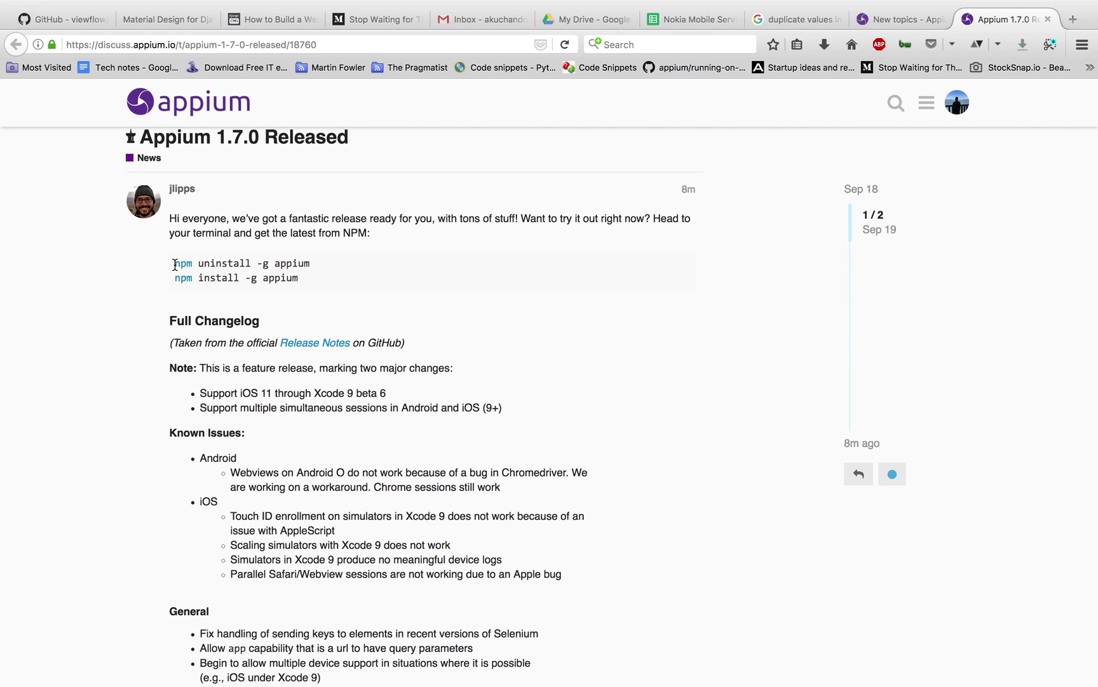
drag(175, 264, 360, 266)
key(super+c)
key(ctrl+Left)
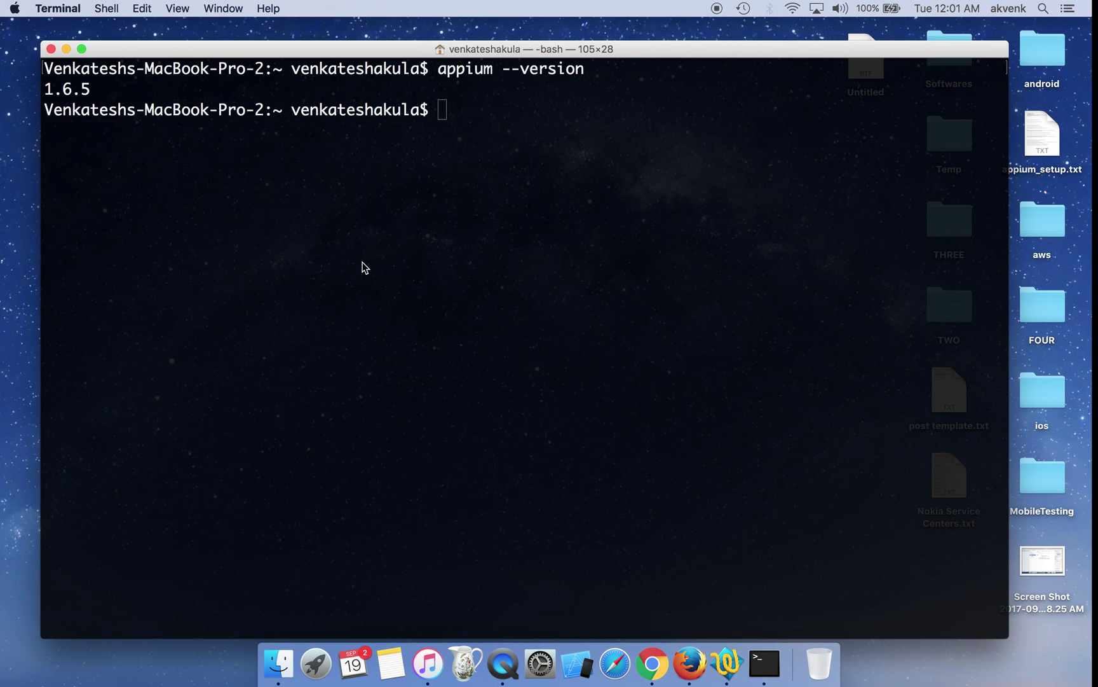
- Paste and run npm uninstall -g appium, then clear the screen
key(super+v)
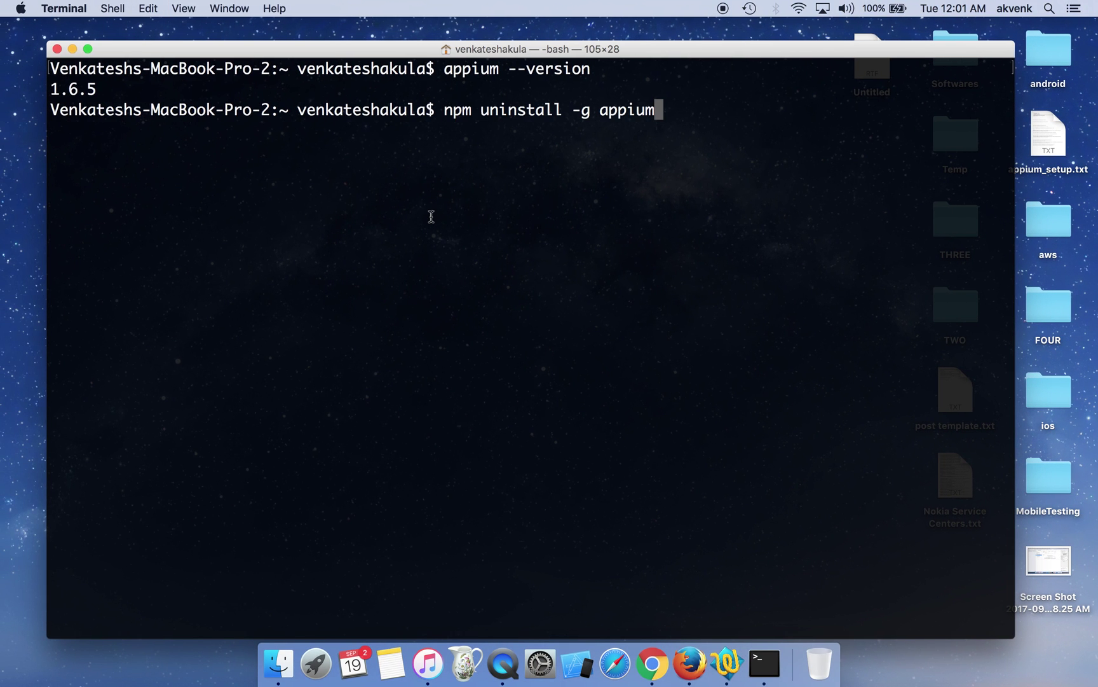
key(Return)
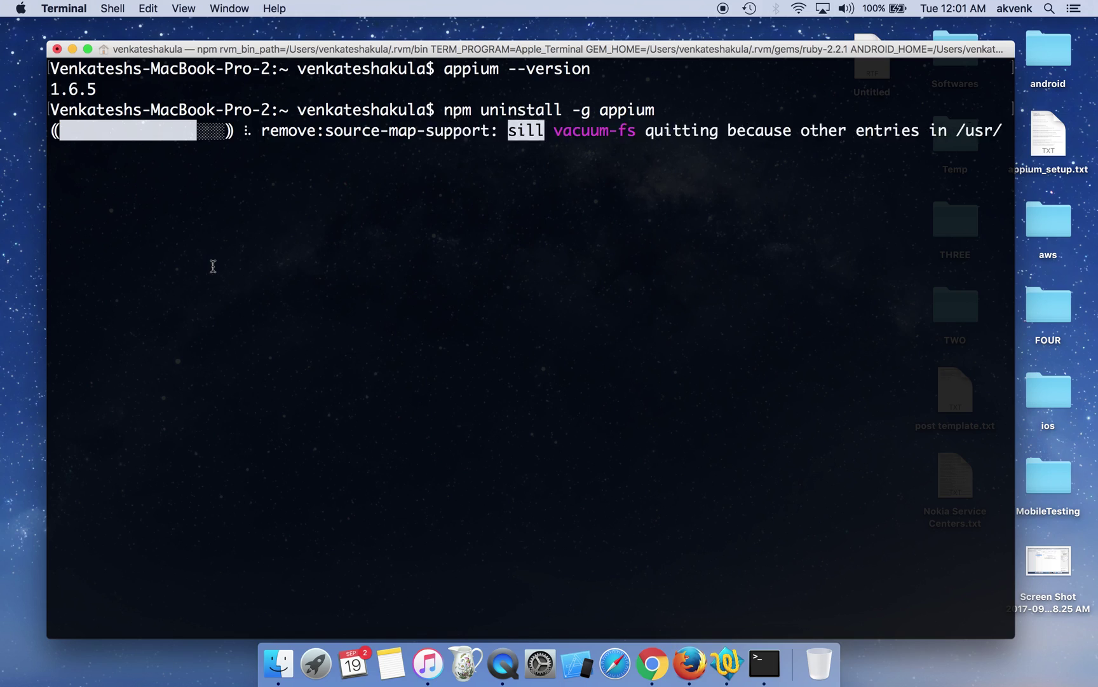
text(c)
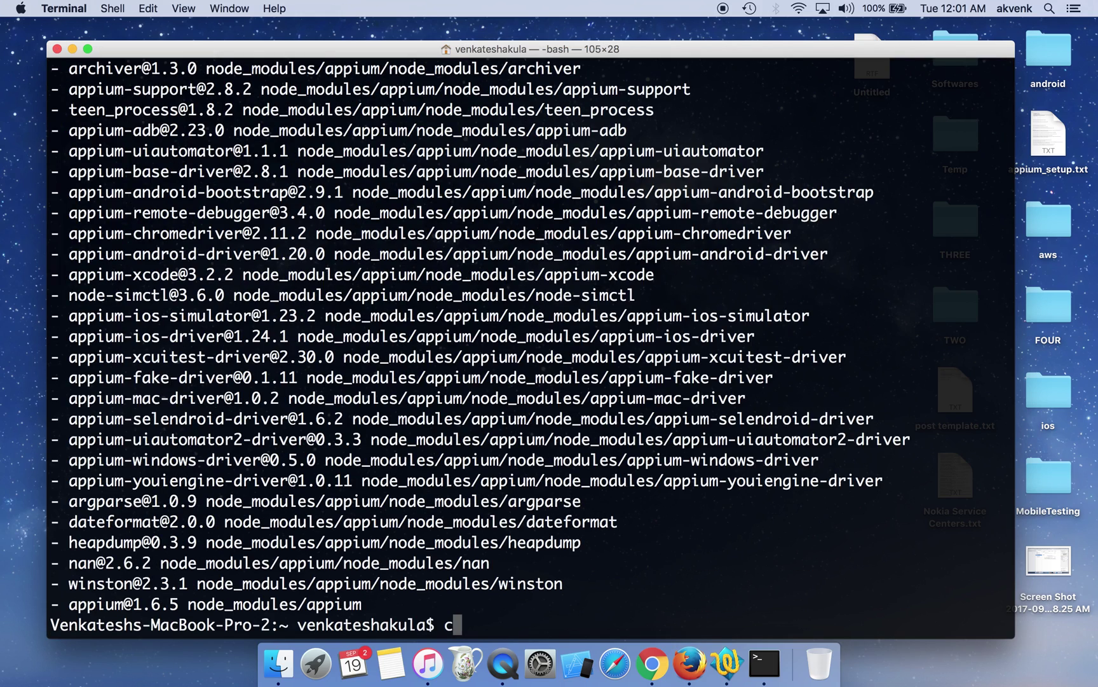
text(lear)
key(Return)
- Rerun appium --version from history to confirm Appium is no longer found
key(ctrl+Left)
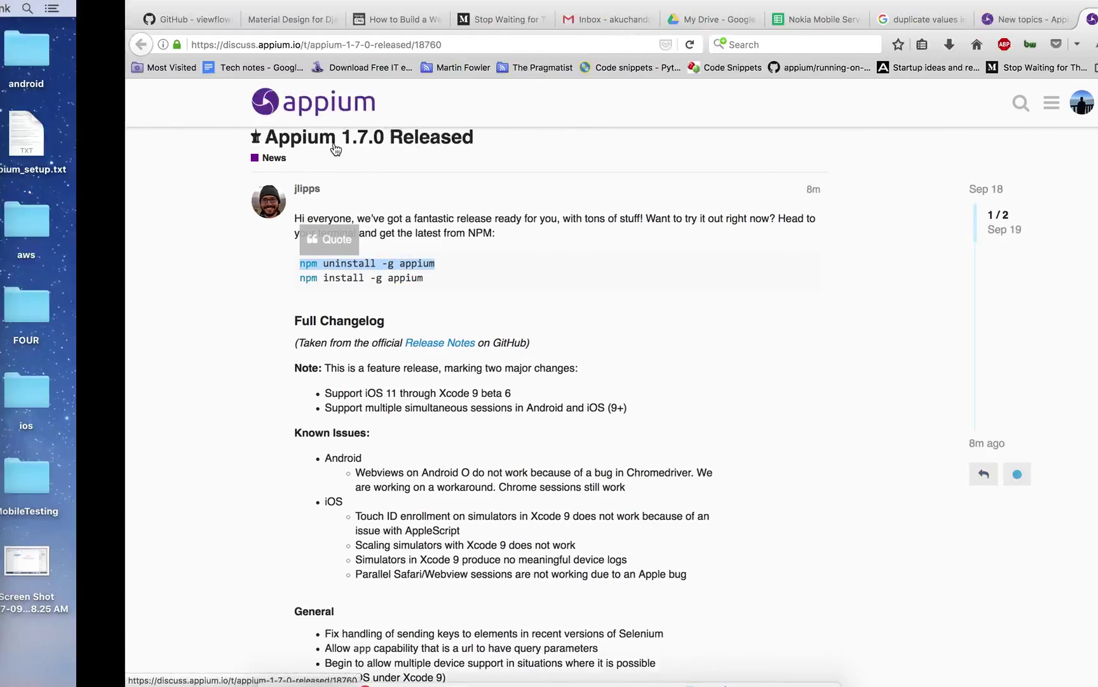
key(Up)
key(Up)
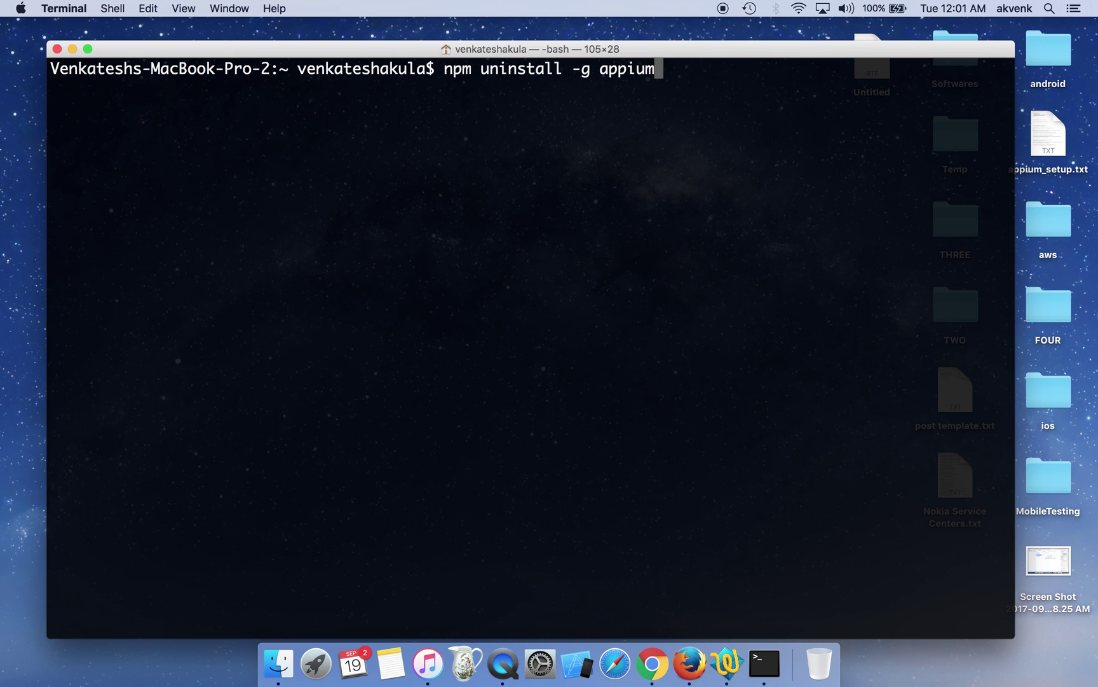
key(Up)
key(Return)
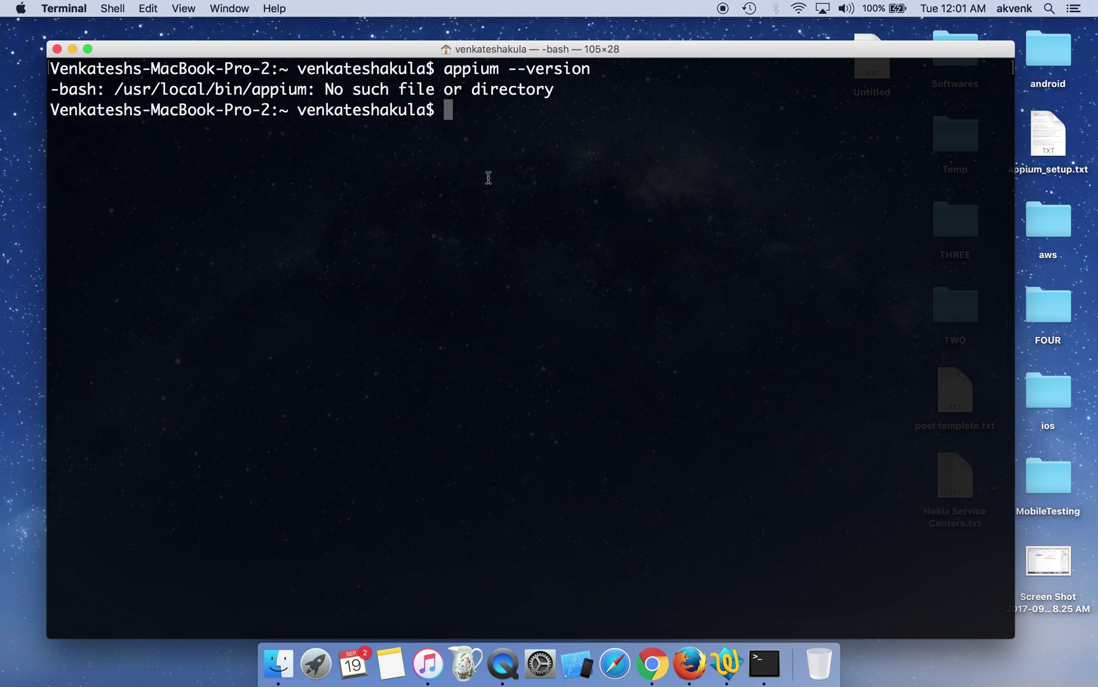
- Copy npm install -g appium from the release post and run it in Terminal
key(ctrl+Right)
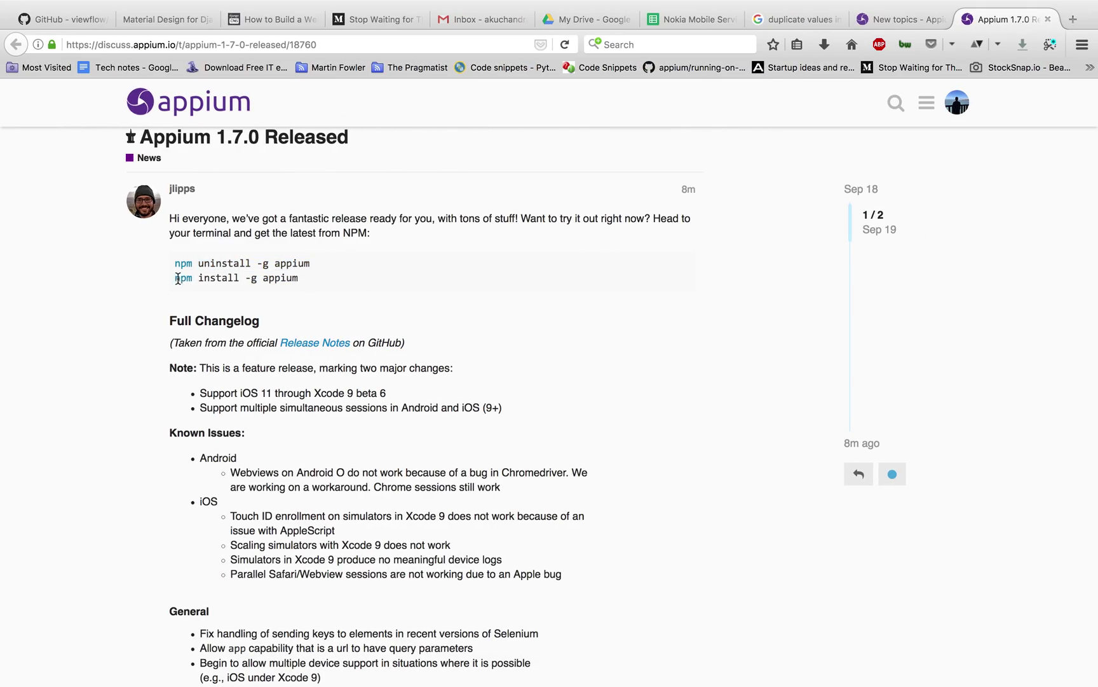
drag(178, 278, 423, 277)
key(super+c)
key(ctrl+Left)
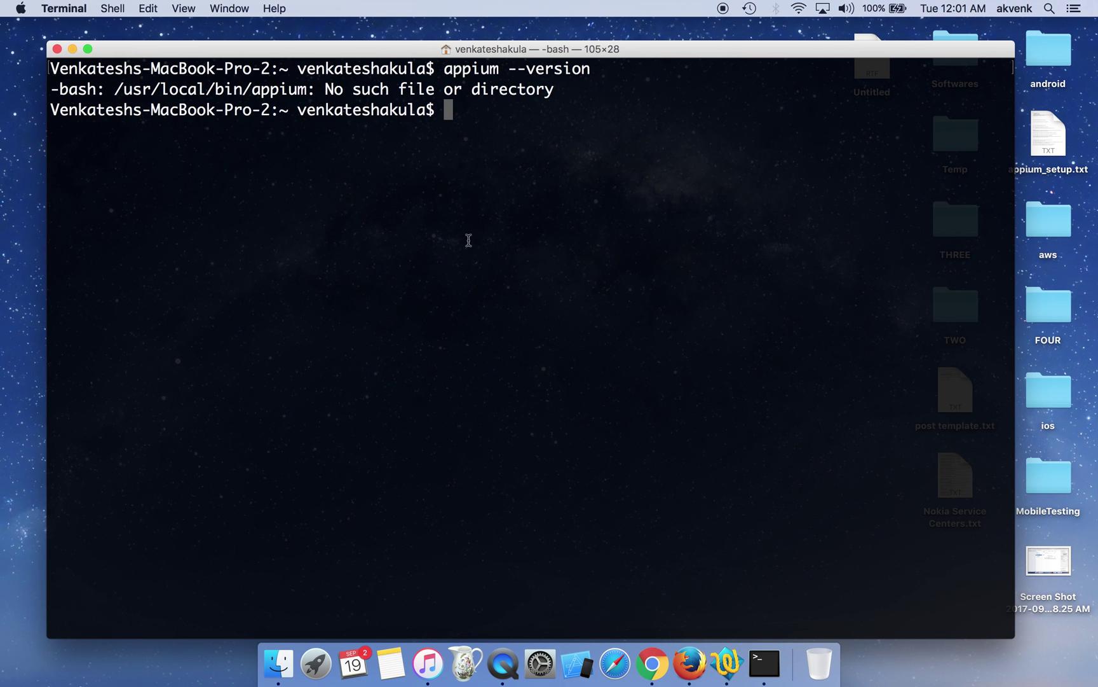
key(super+v)
key(Return)
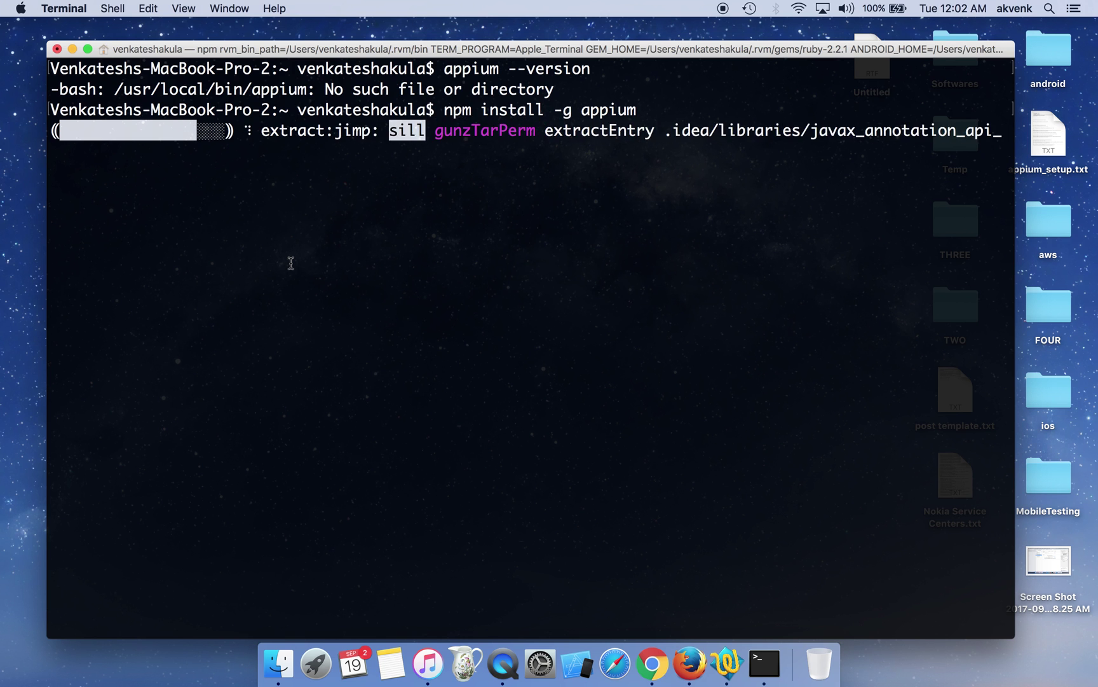
- Switch to the release post while npm install -g appium keeps extracting packages
key(ctrl+Right)
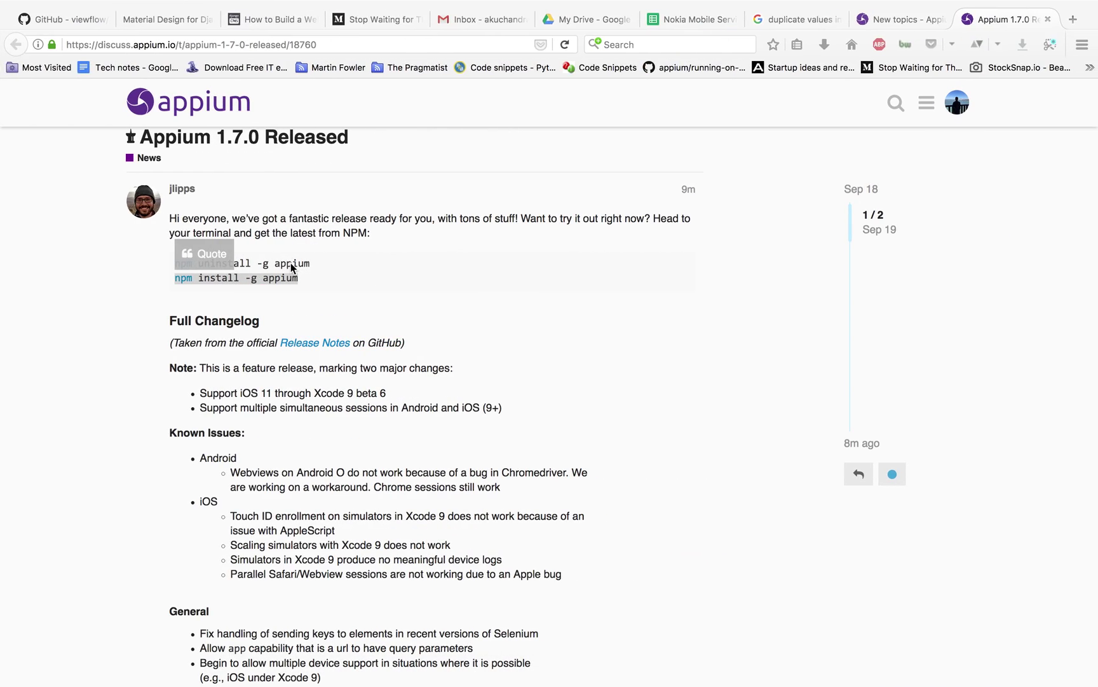
scroll(138, 413, down, 2)
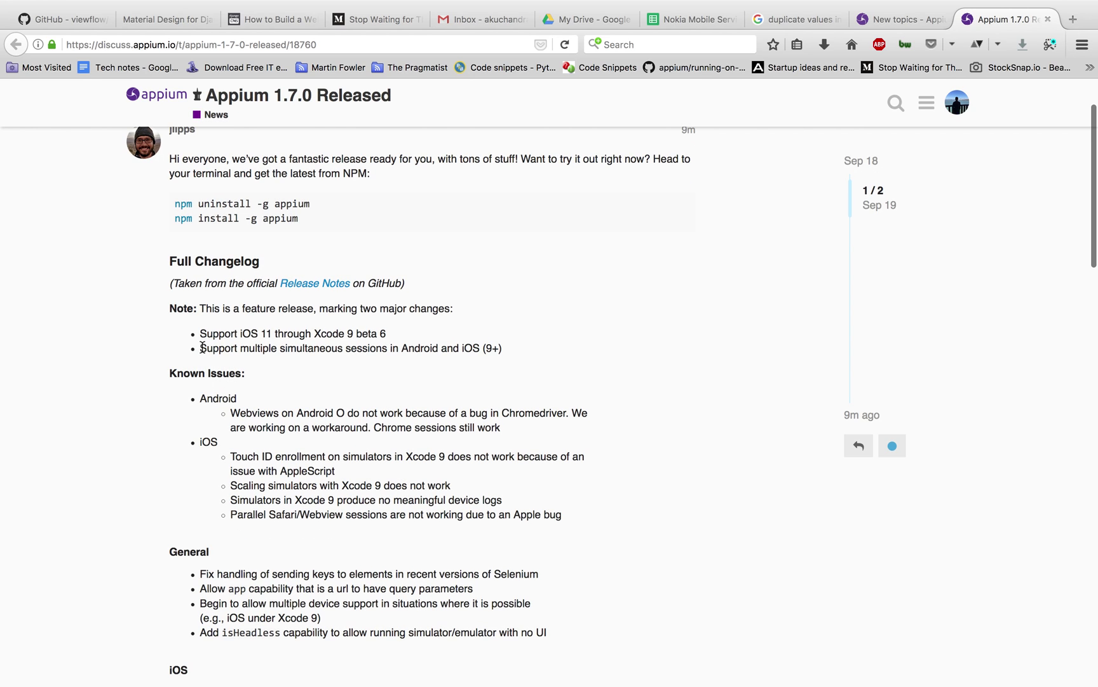
- Highlight the simultaneous sessions changelog item, then return to Terminal to check the install
drag(200, 348, 523, 351)
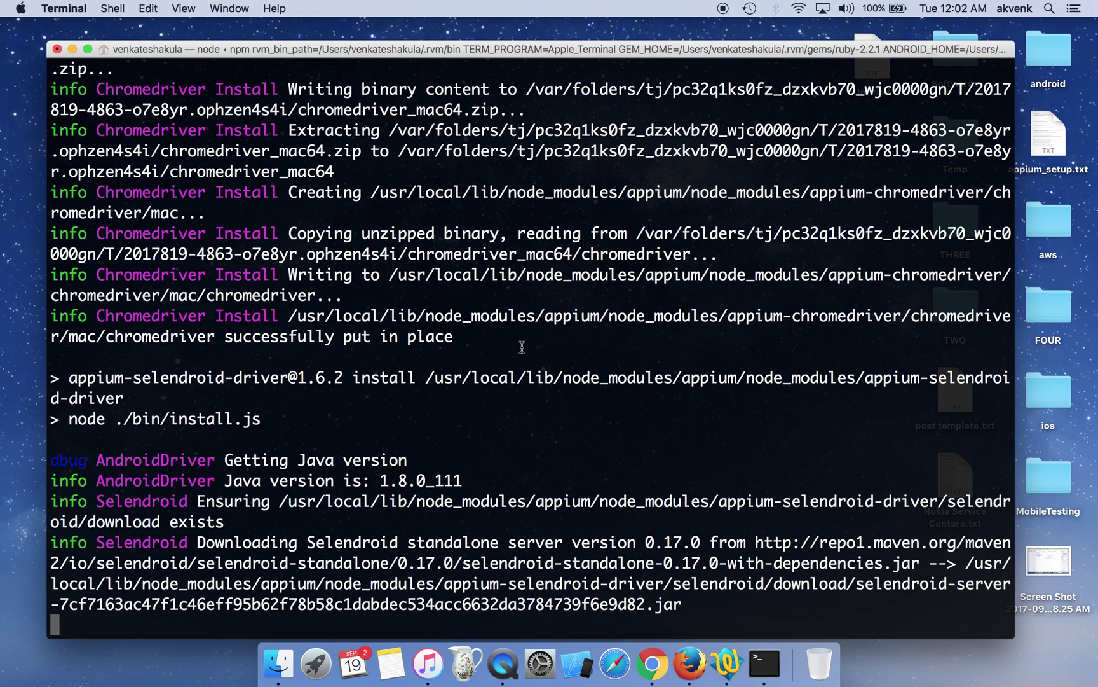
scroll(475, 392, down, 2)
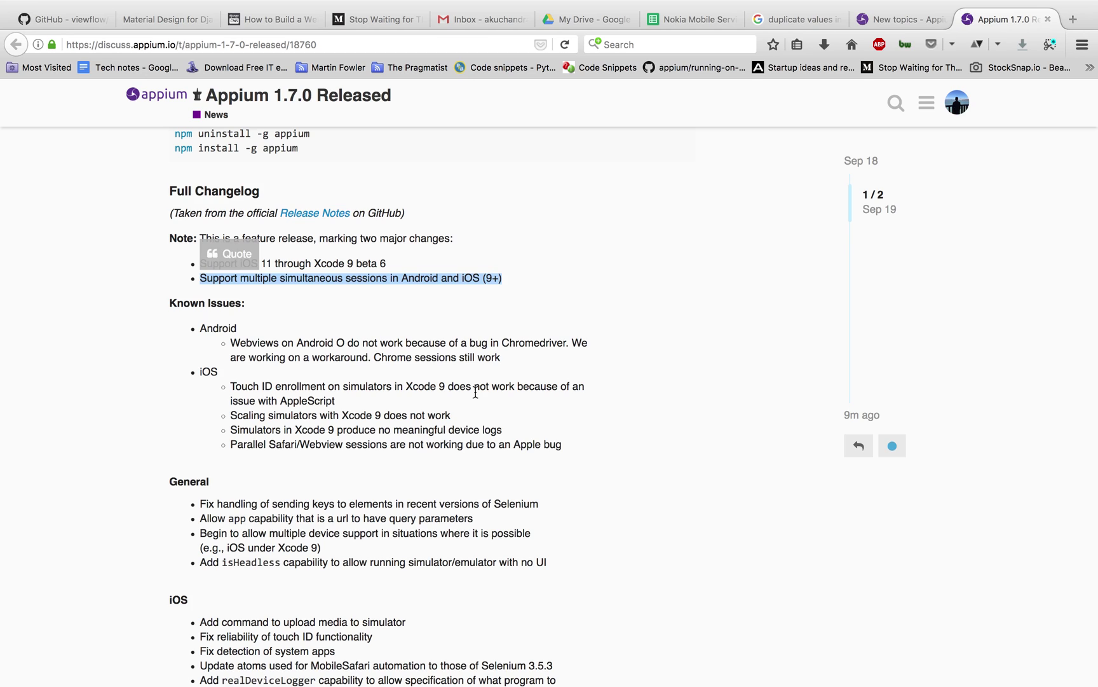
key(super+Tab)
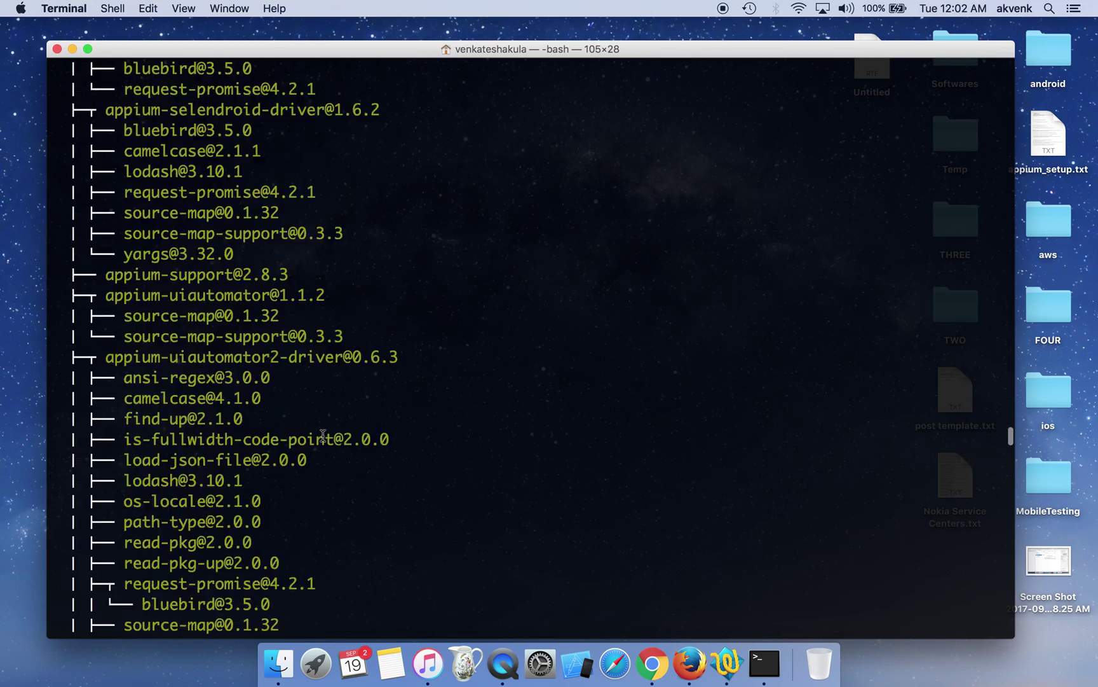
text(cl)
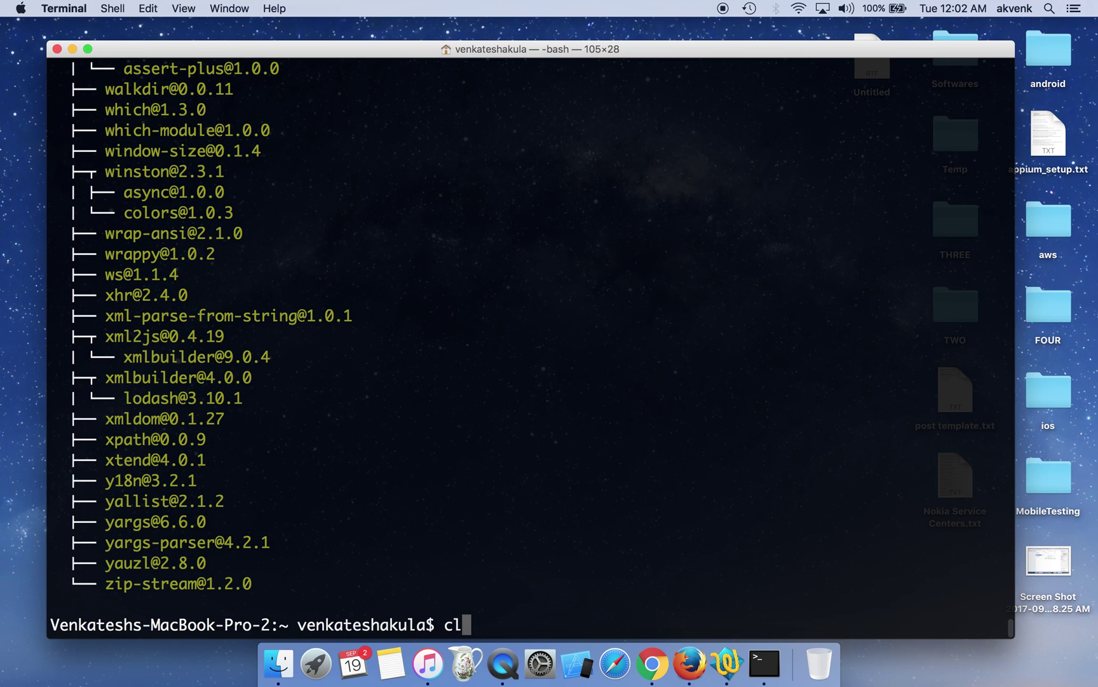
text(ear)
- Clear the screen, rerun appium --version, and highlight the 1.7.0 output
key(Return)
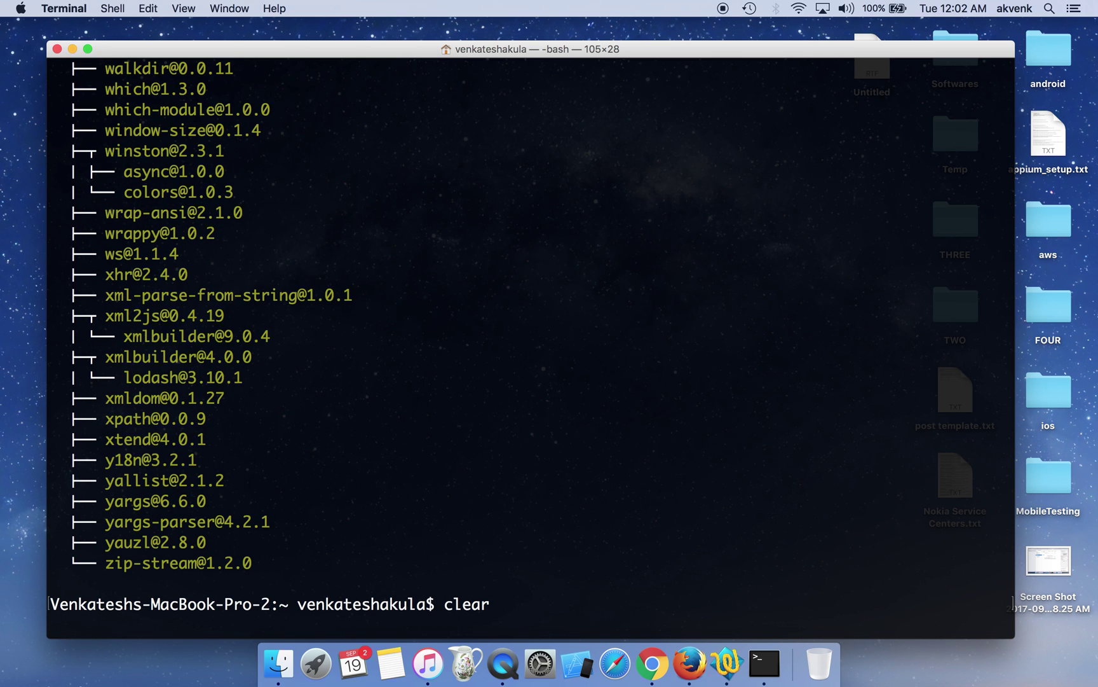
key(Return)
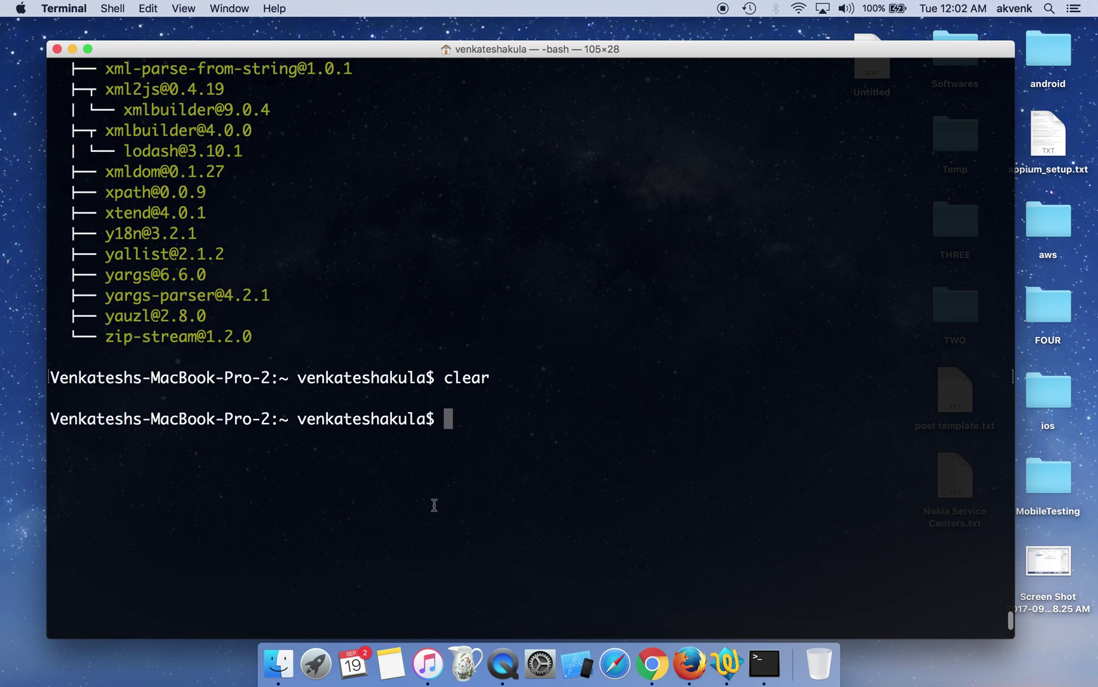
text(npm install -g appium)
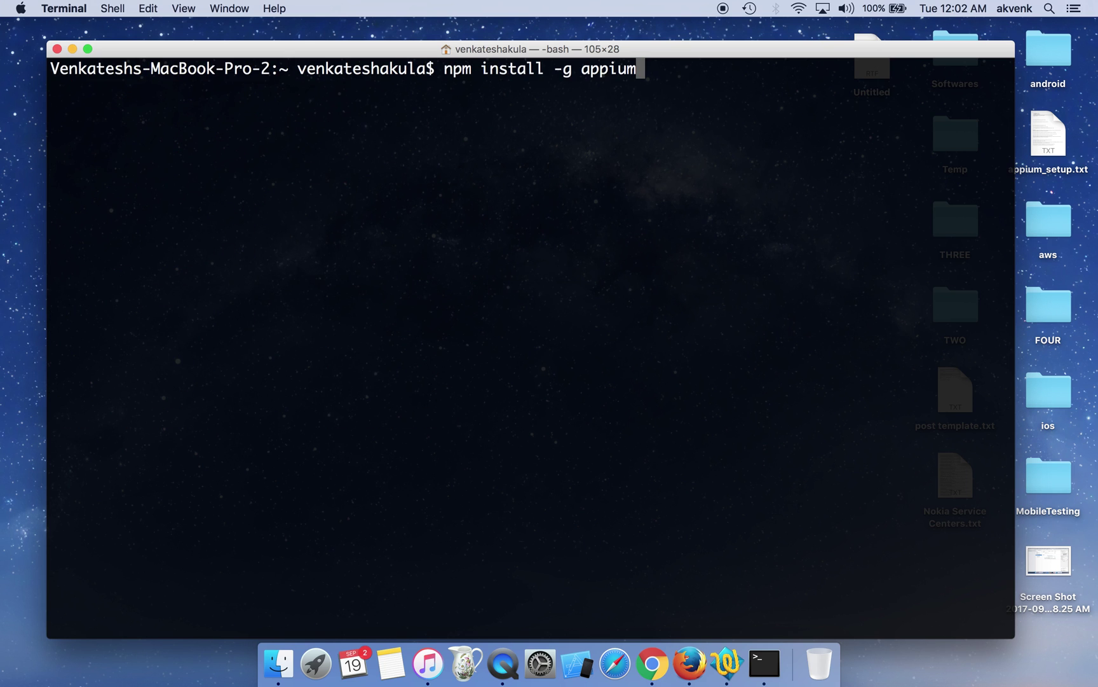
key(ctrl+u)
text(appium --version)
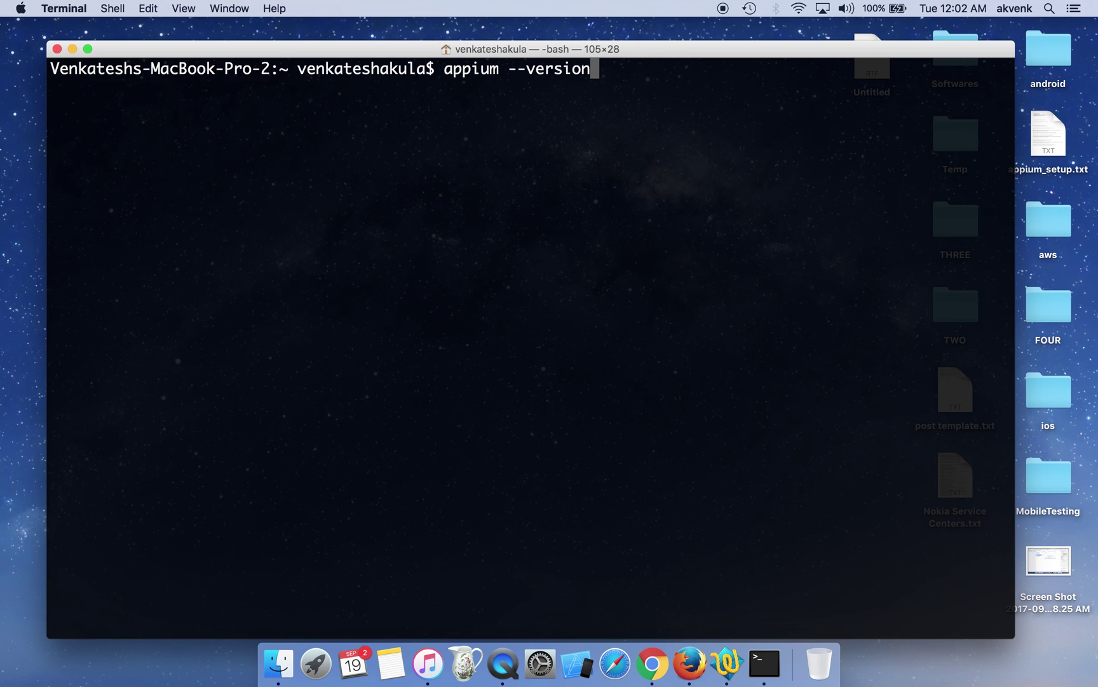
key(Return)
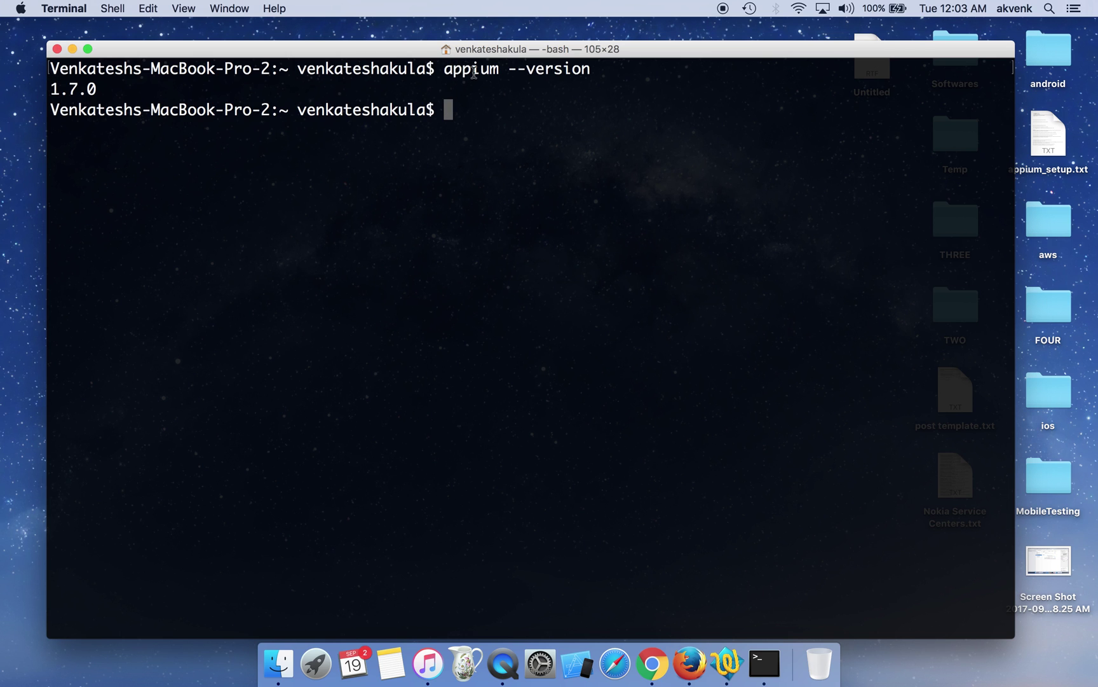
drag(101, 88, 31, 84)
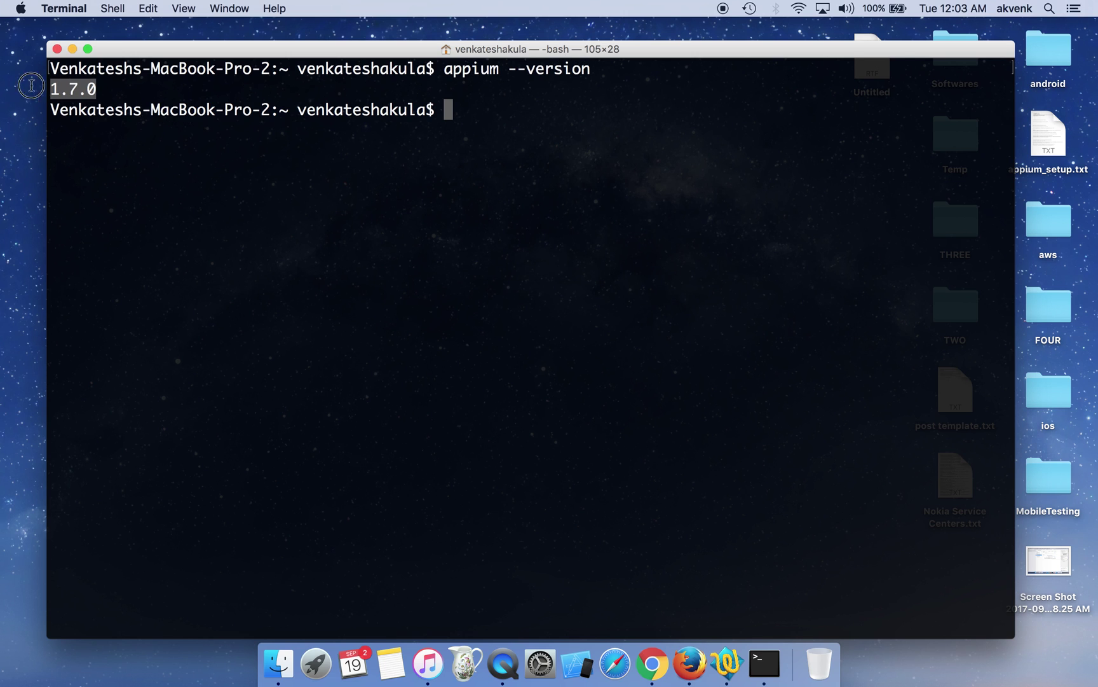
click(135, 144)
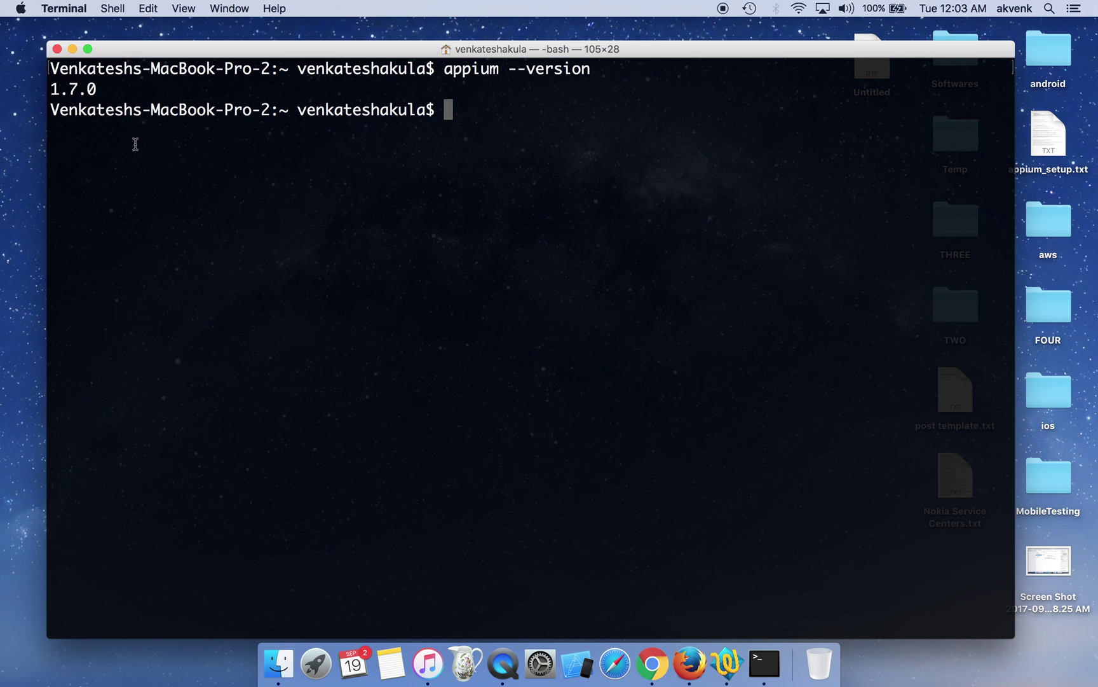